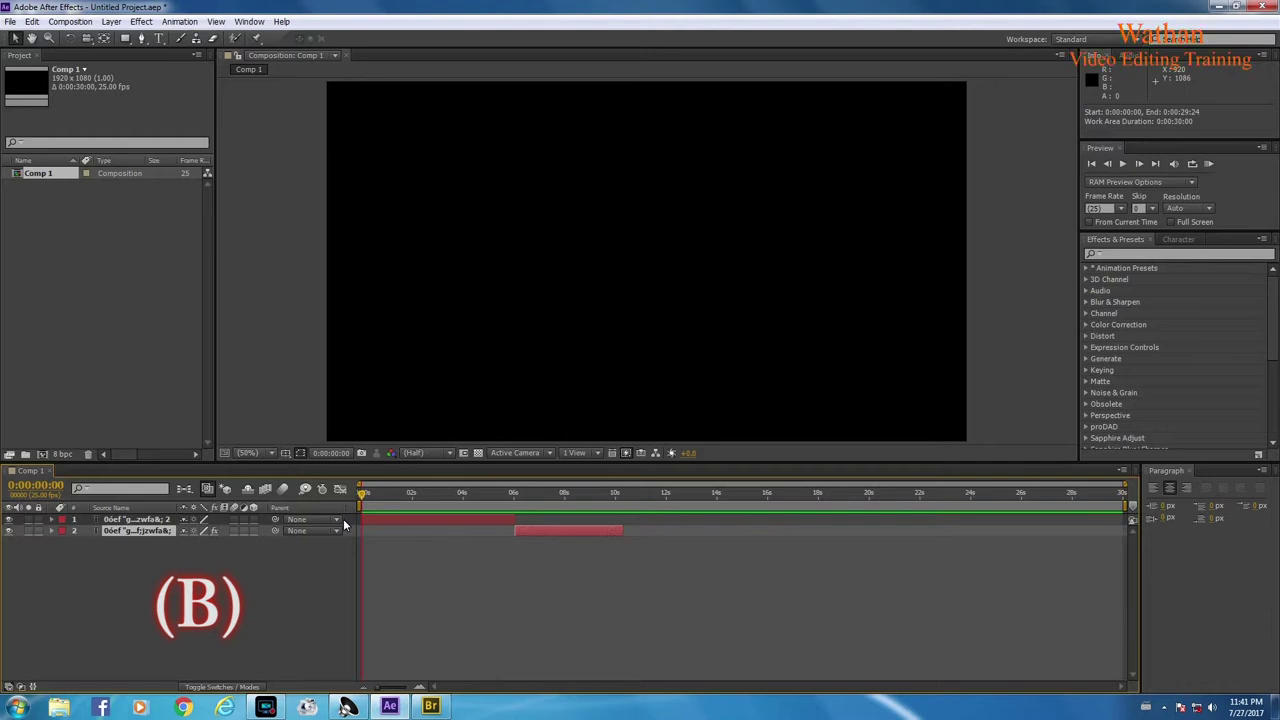
Step: End Comp 1's work area at 0:00:10:08 and add the composition to the render queue
left_click(623, 493)
left_click_drag(627, 494, 622, 494)
key("n")
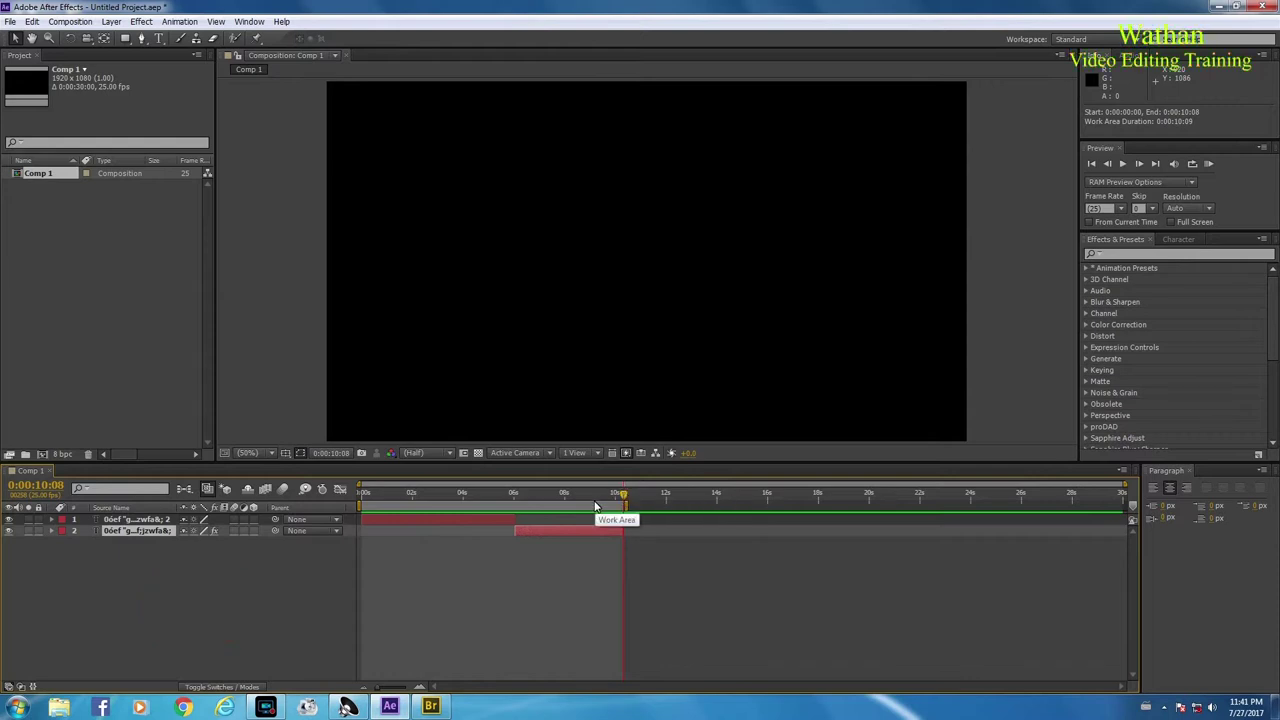
key("ctrl+m")
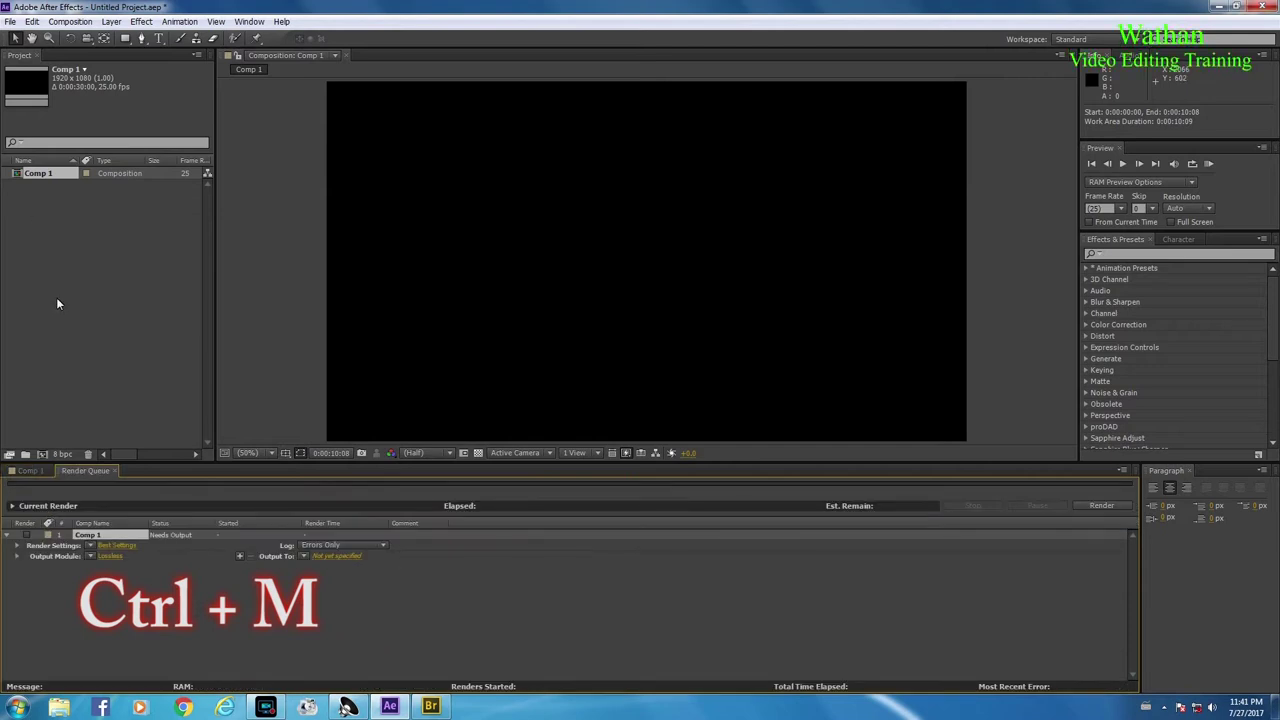
Step: Set the output module's video channels to RGB + Alpha for the queued Comp 1
left_click(110, 556)
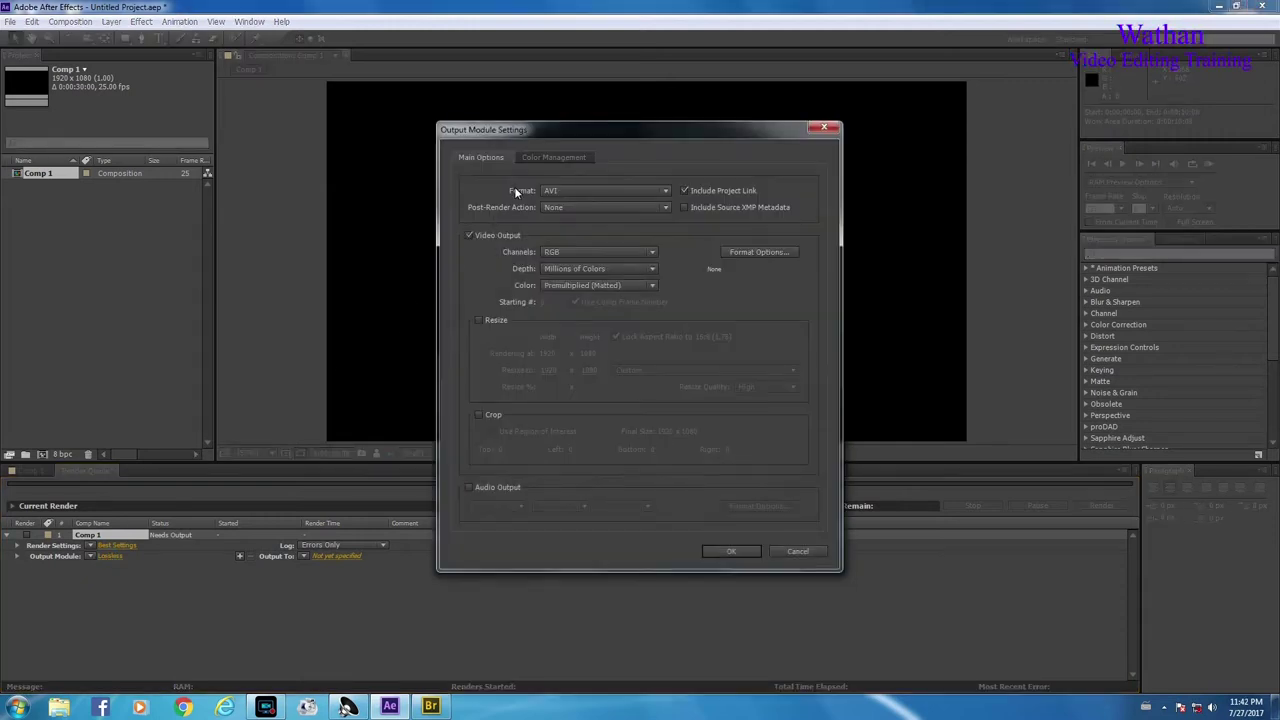
left_click_drag(550, 133, 548, 126)
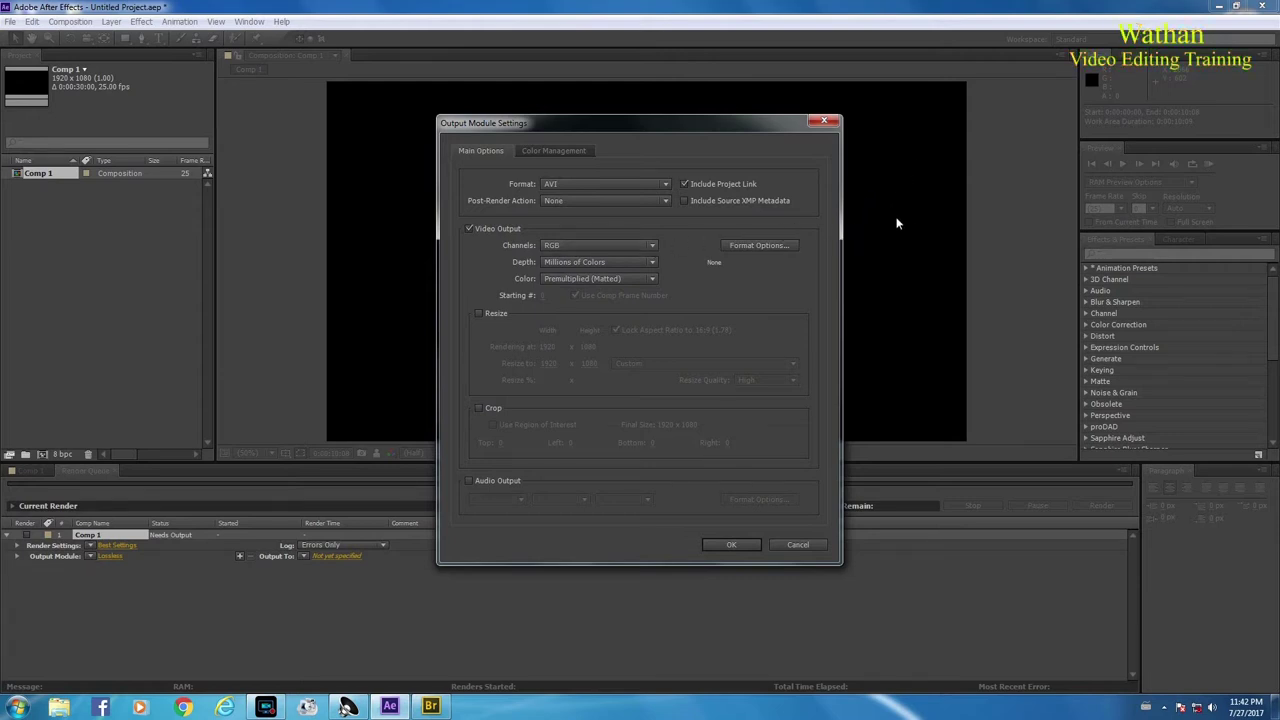
left_click(648, 246)
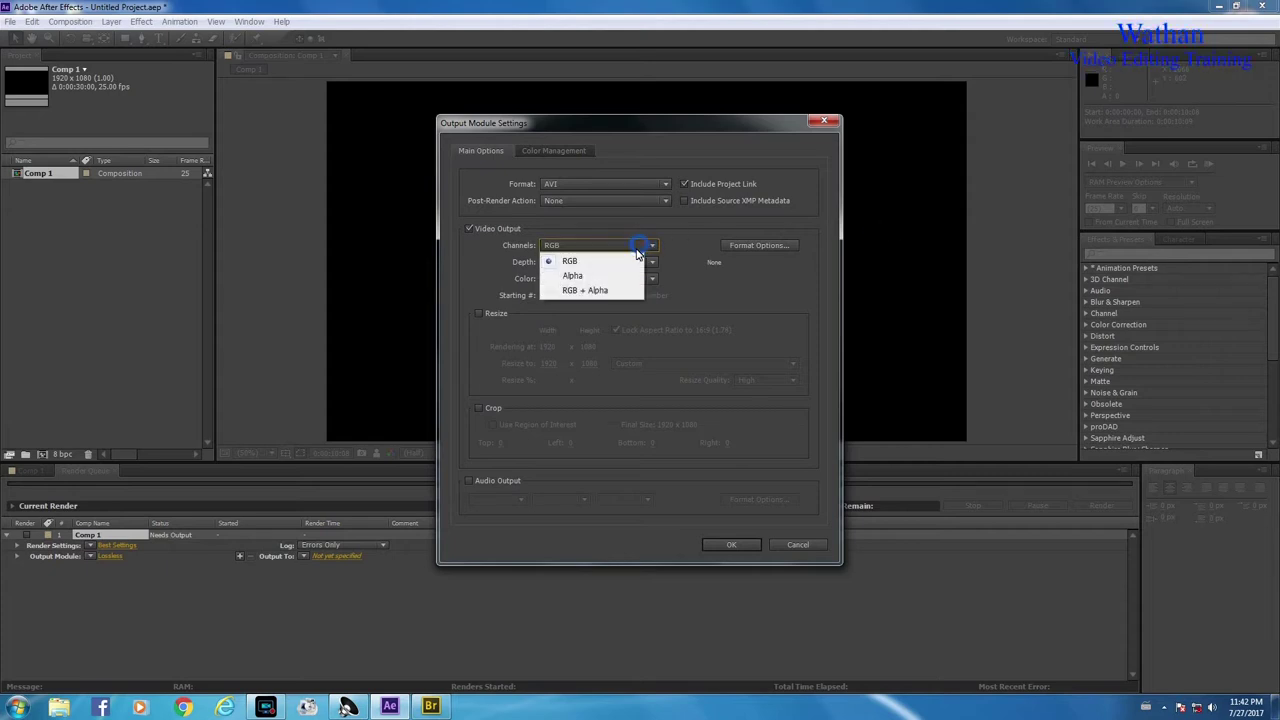
left_click(599, 290)
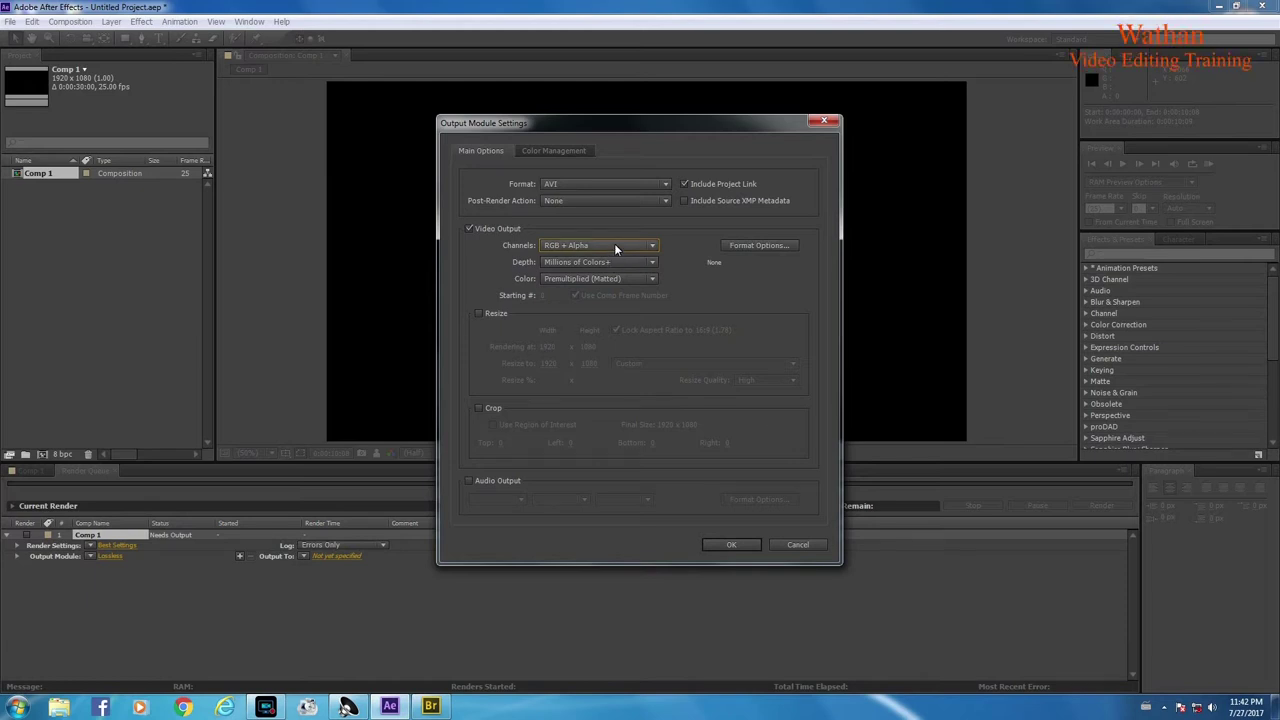
left_click(478, 313)
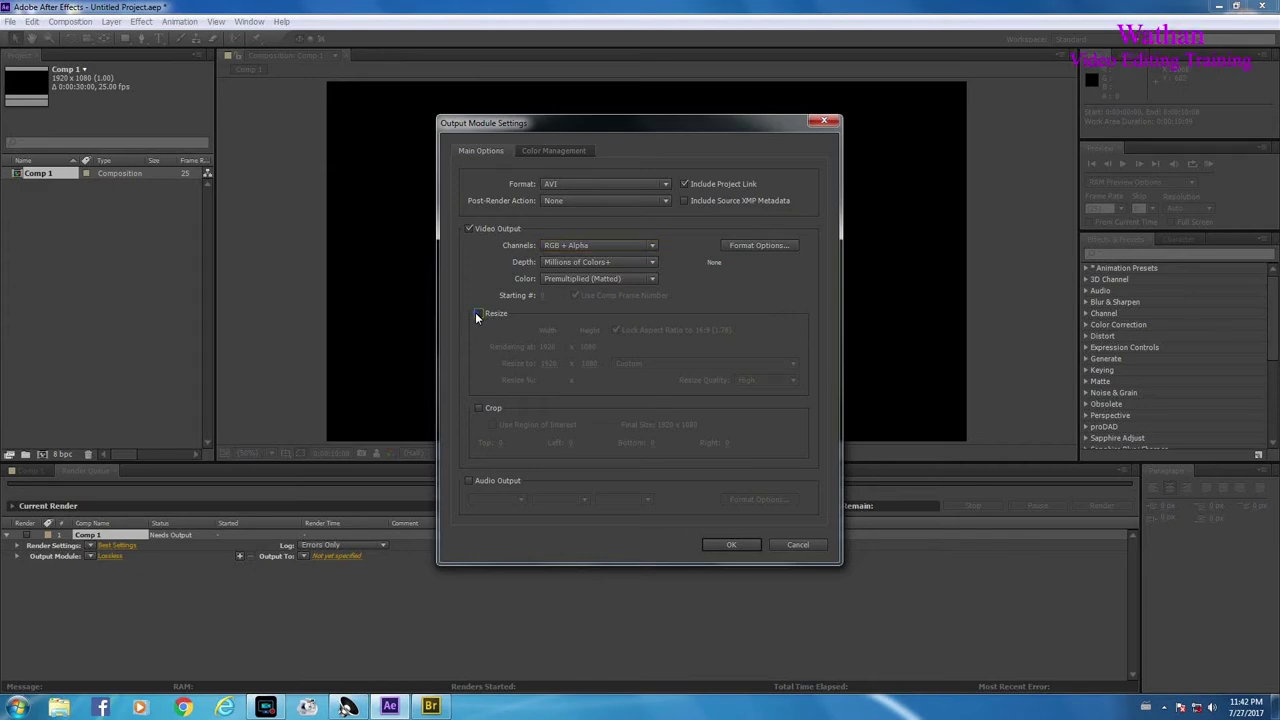
left_click(670, 364)
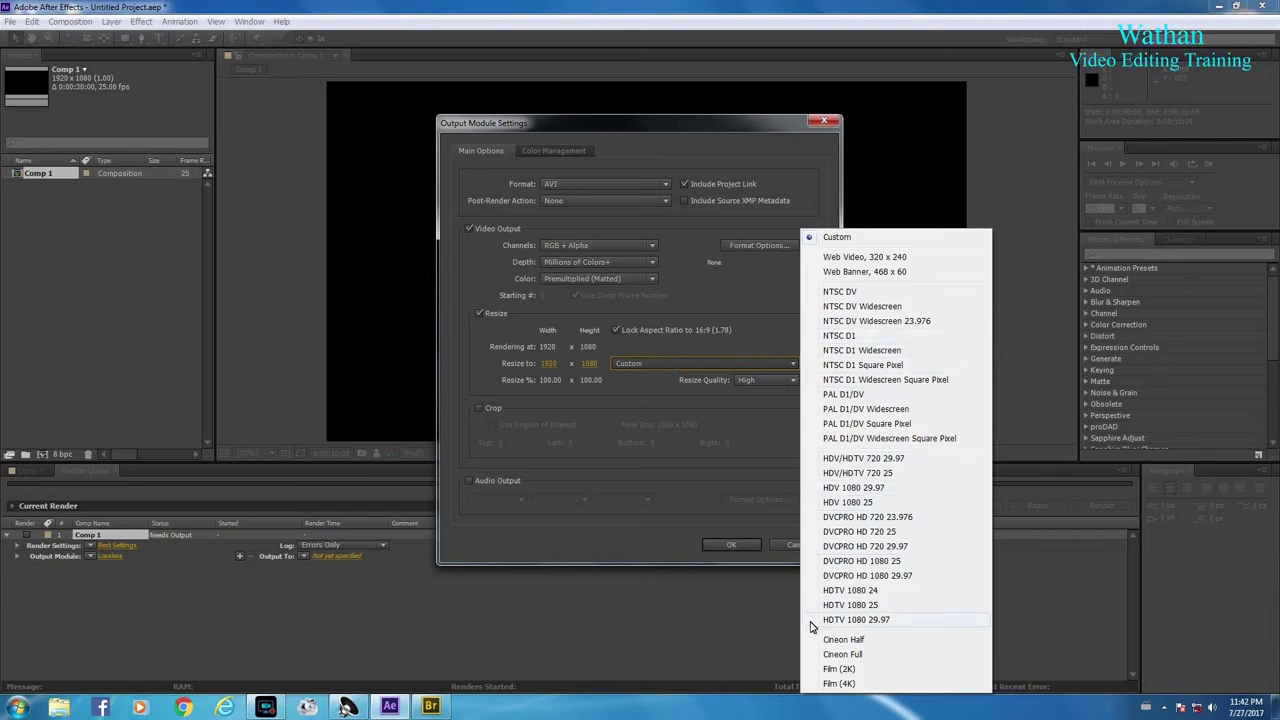
left_click(736, 362)
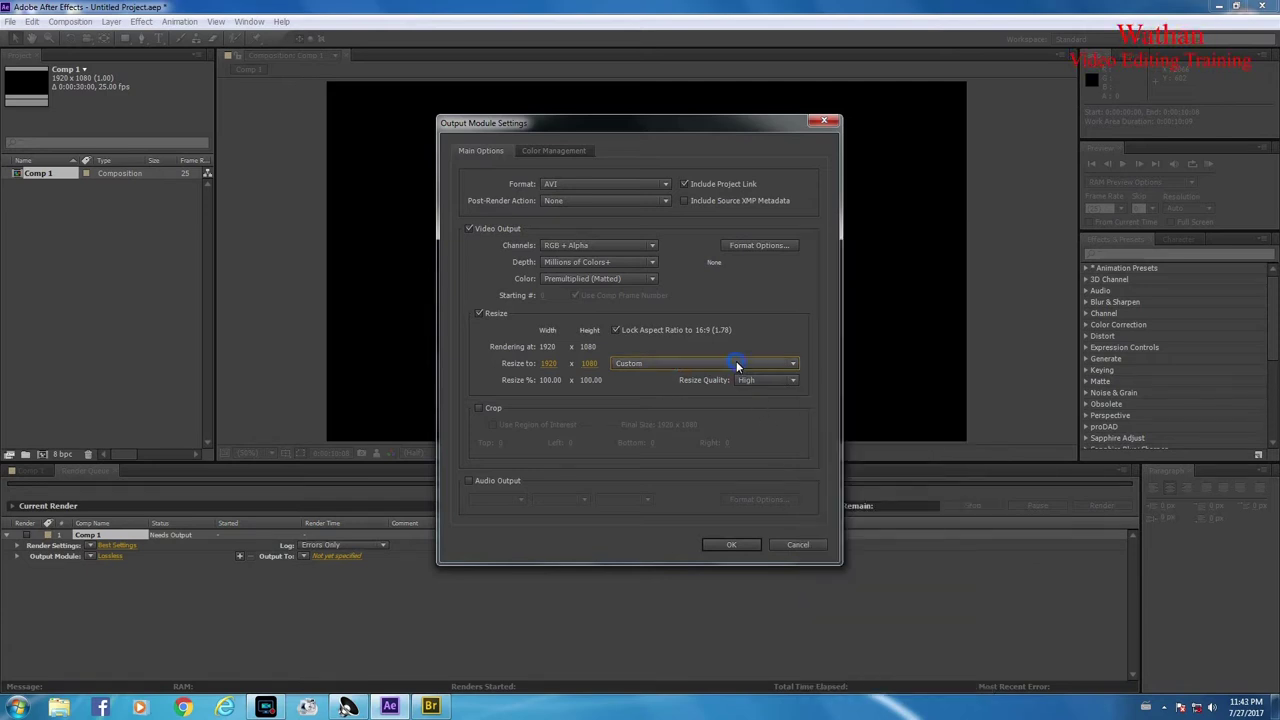
left_click(477, 314)
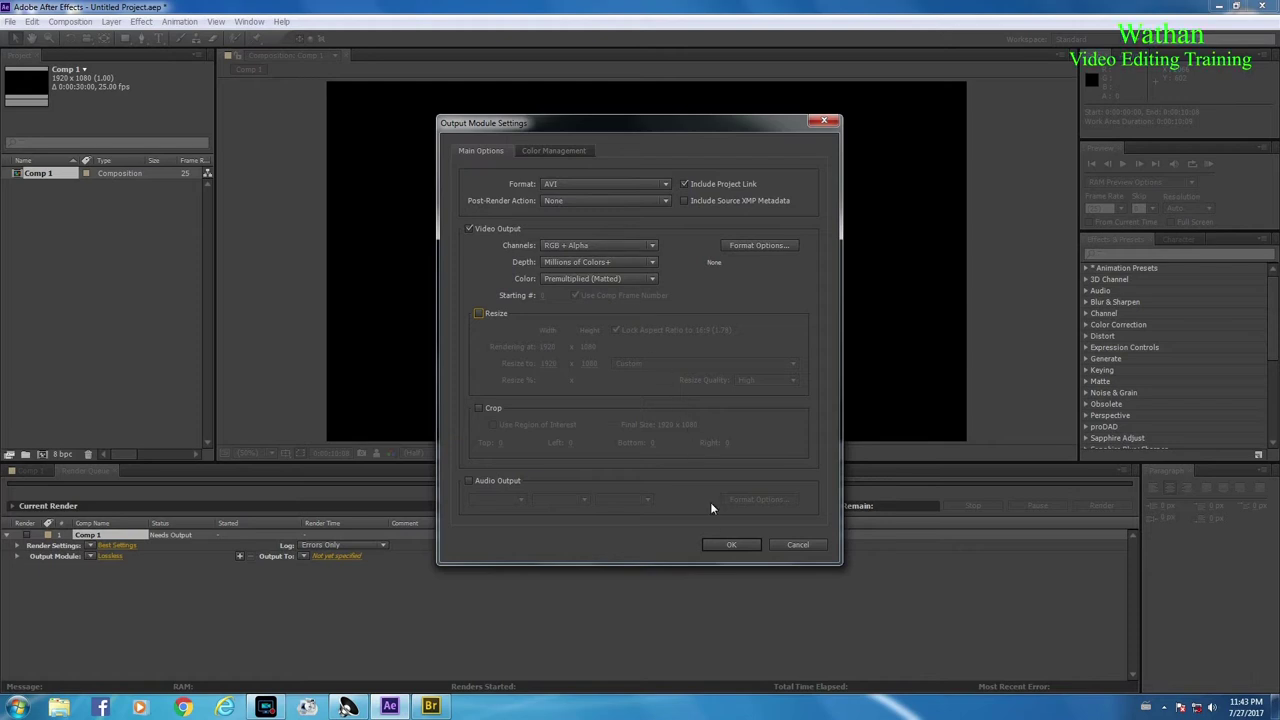
Step: Save the render output as My Lession.avi on Local Disk (D:) and render Comp 1
left_click(729, 545)
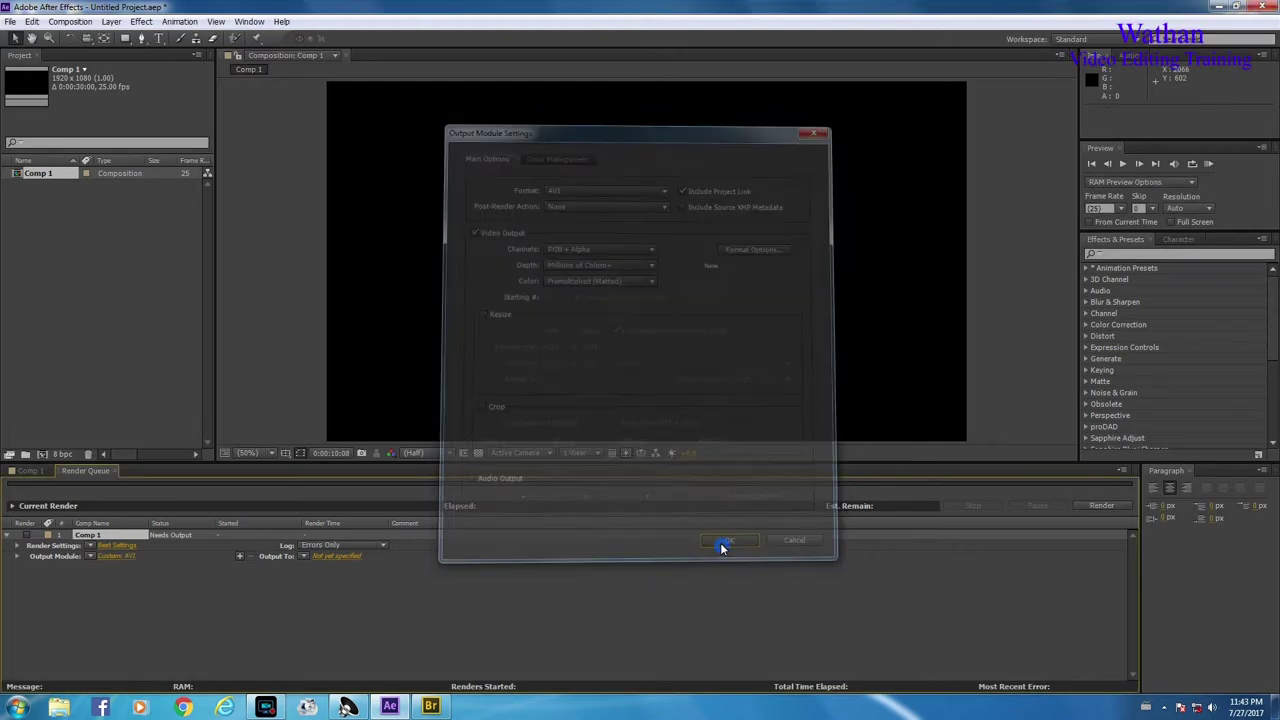
left_click(327, 557)
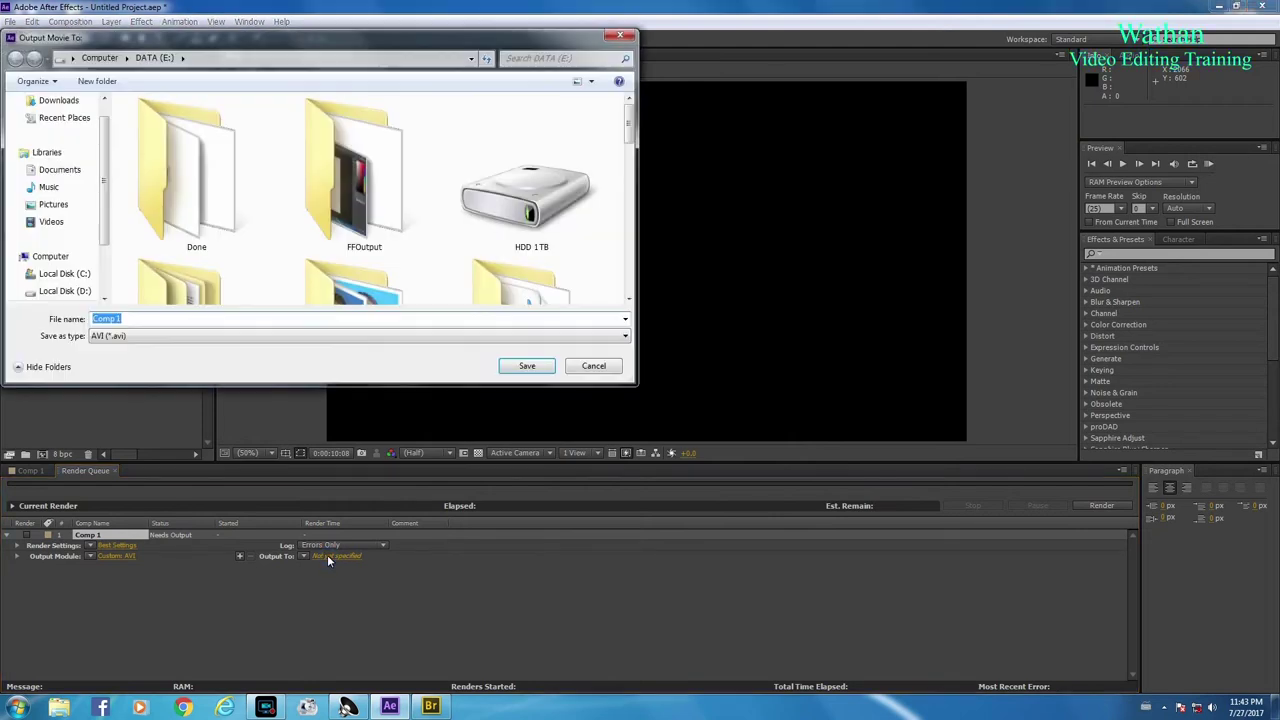
left_click(64, 256)
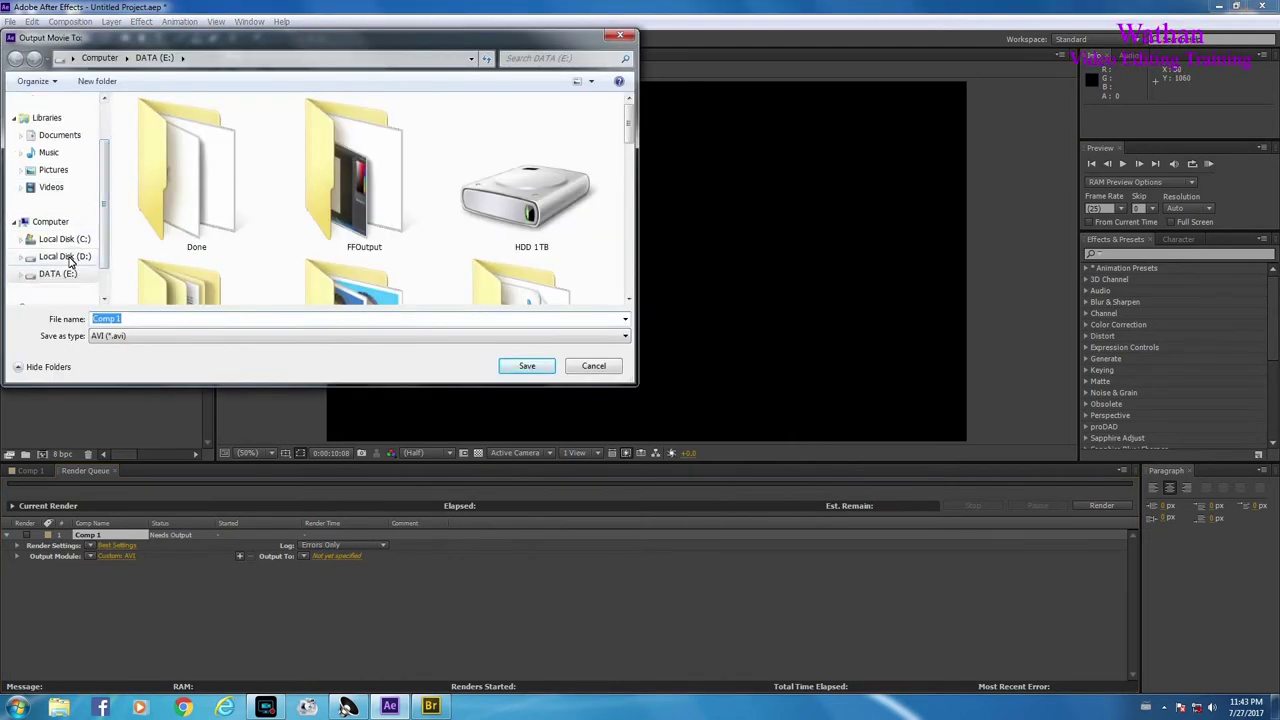
left_click(259, 319)
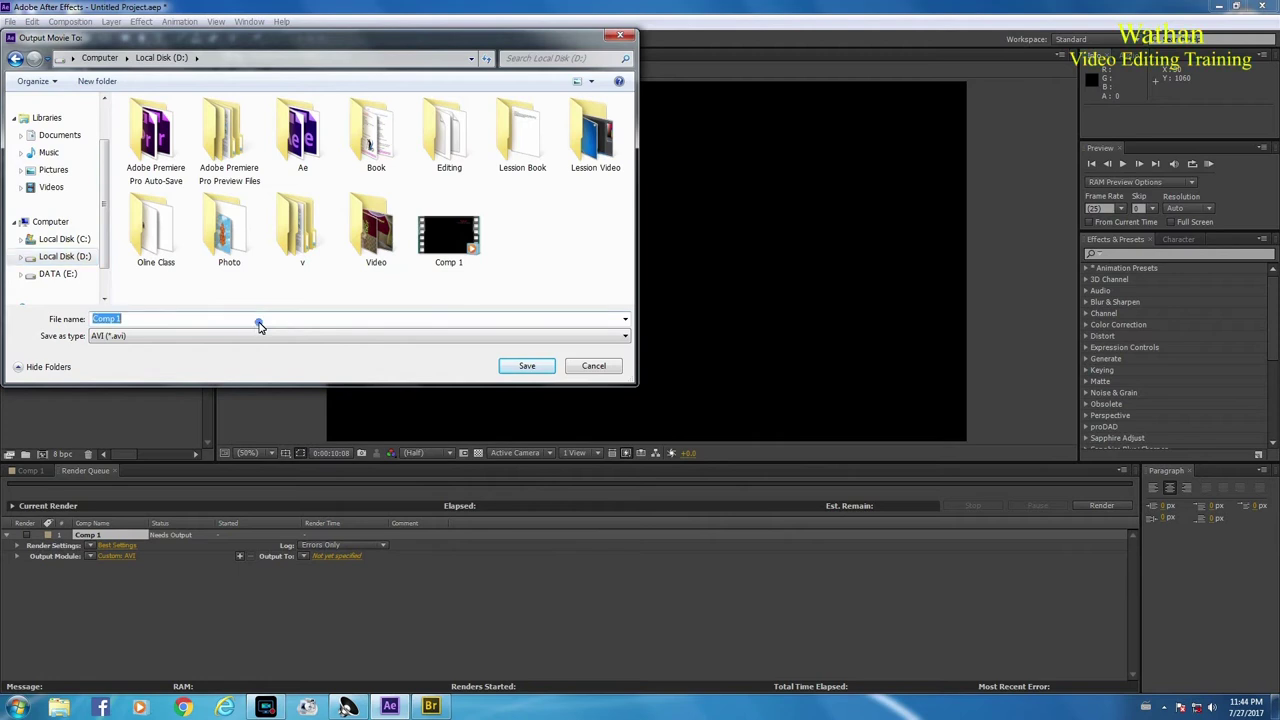
type("My Lessin")
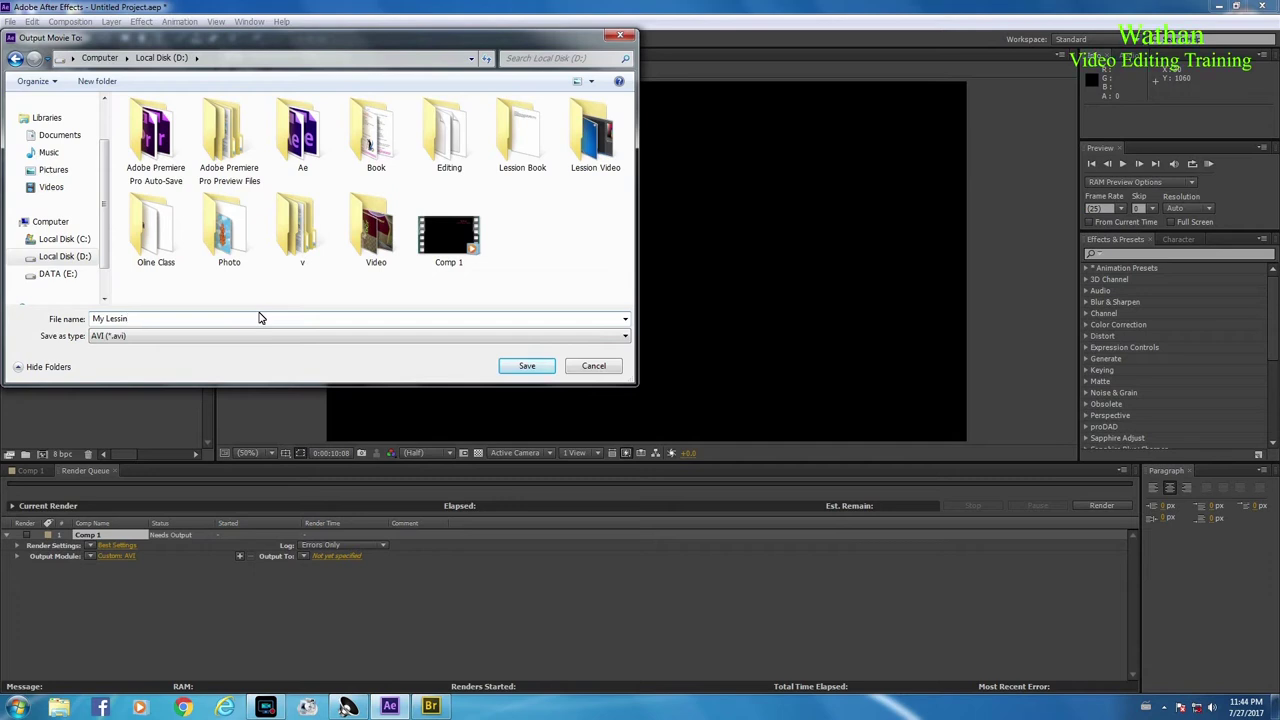
key("BackSpace")
type("on")
left_click(520, 366)
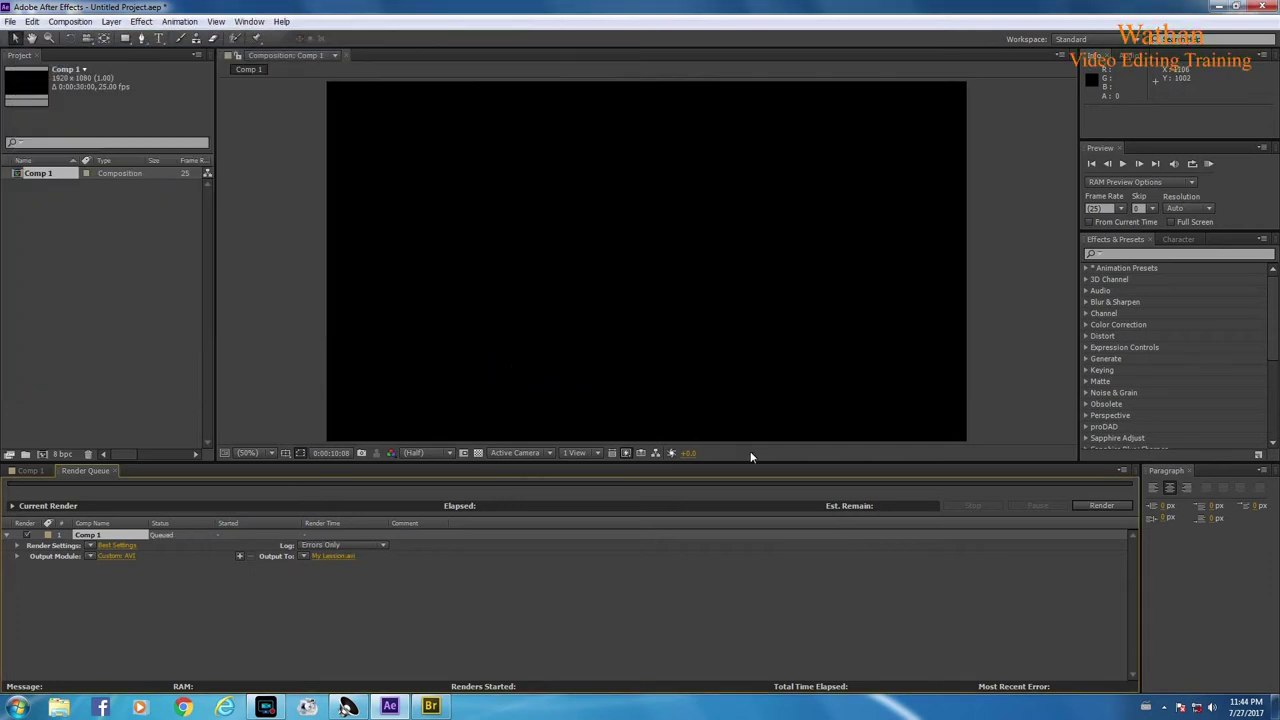
left_click(1093, 505)
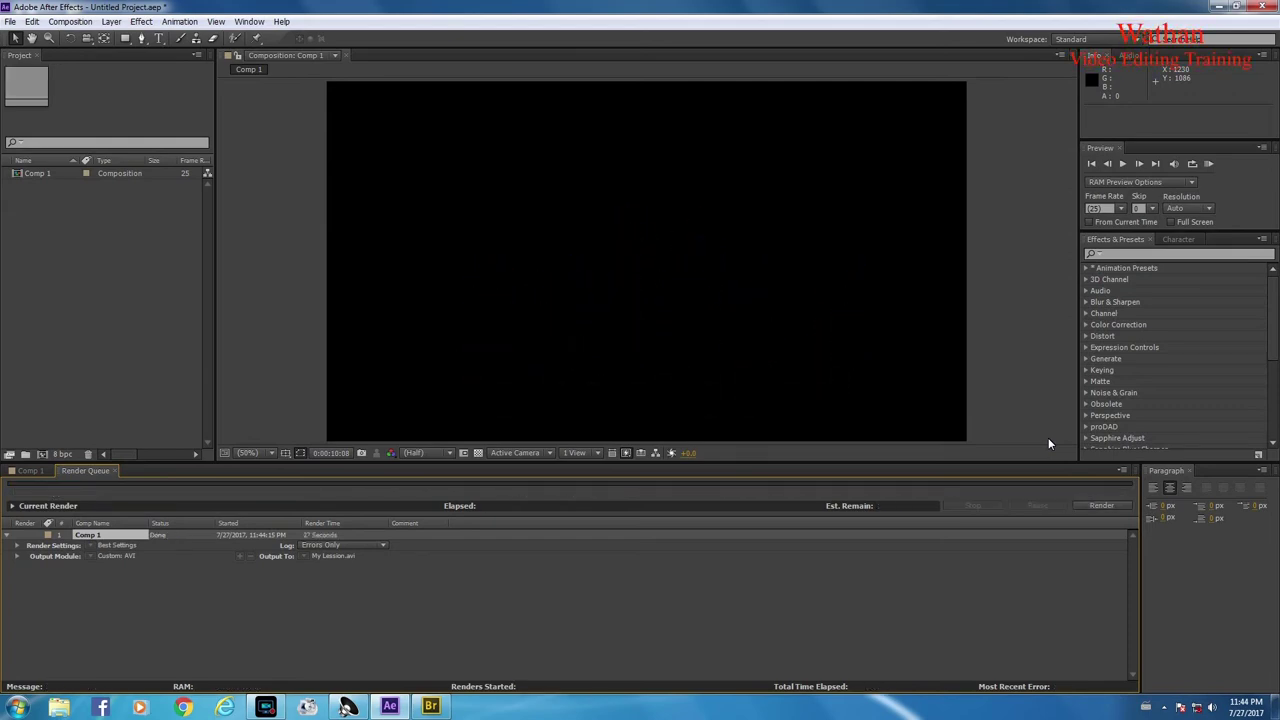
Step: Switch to Adobe Premiere Pro CS6 and start a new project with the capture format set to HDV
left_click(1218, 8)
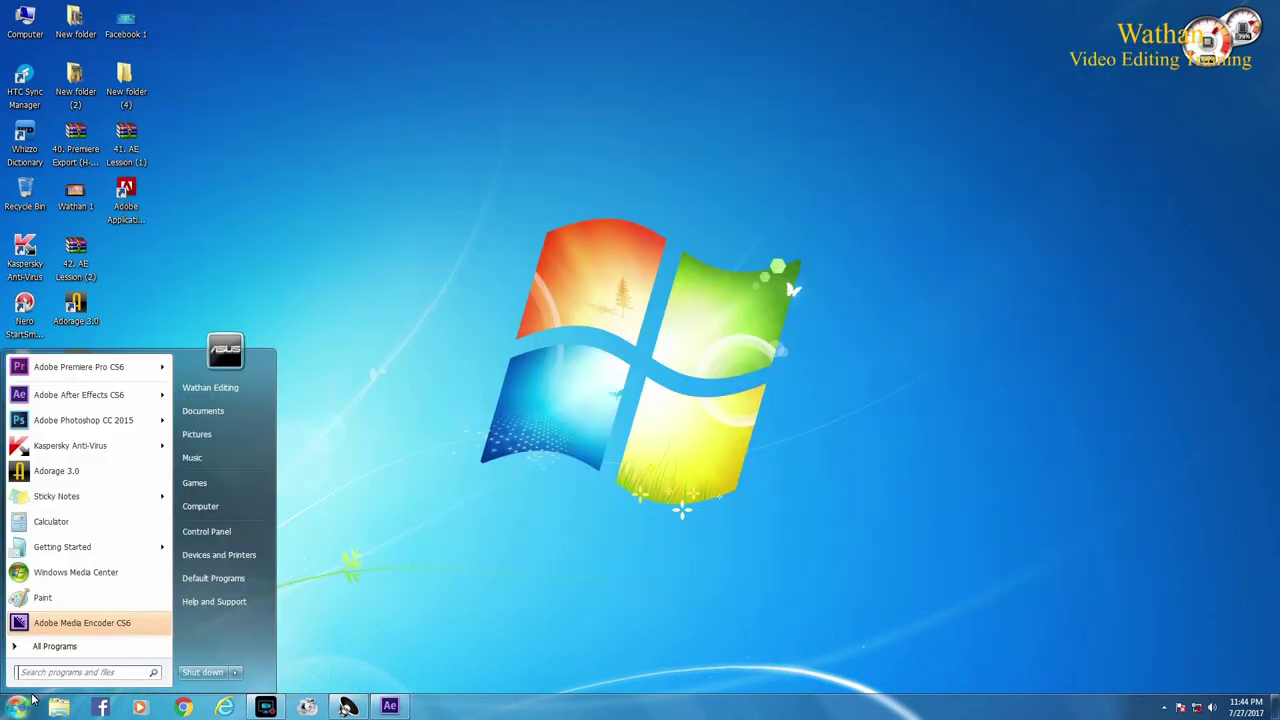
left_click(47, 373)
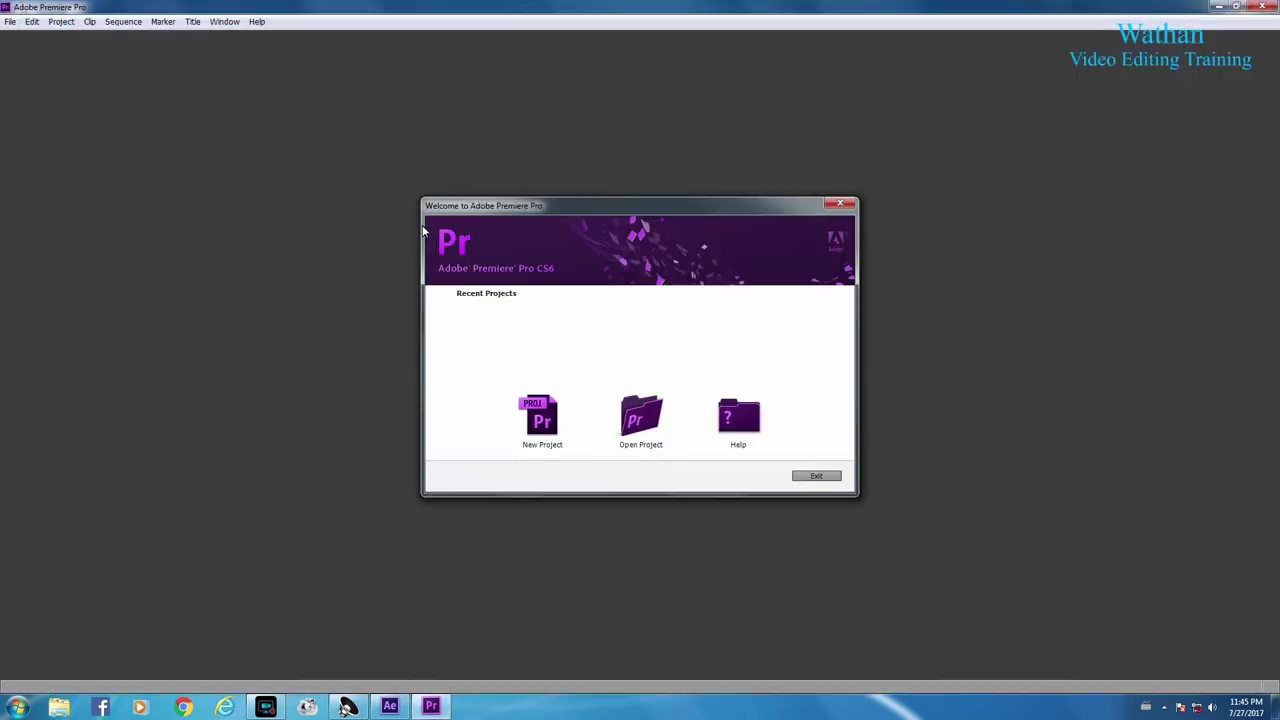
left_click(541, 415)
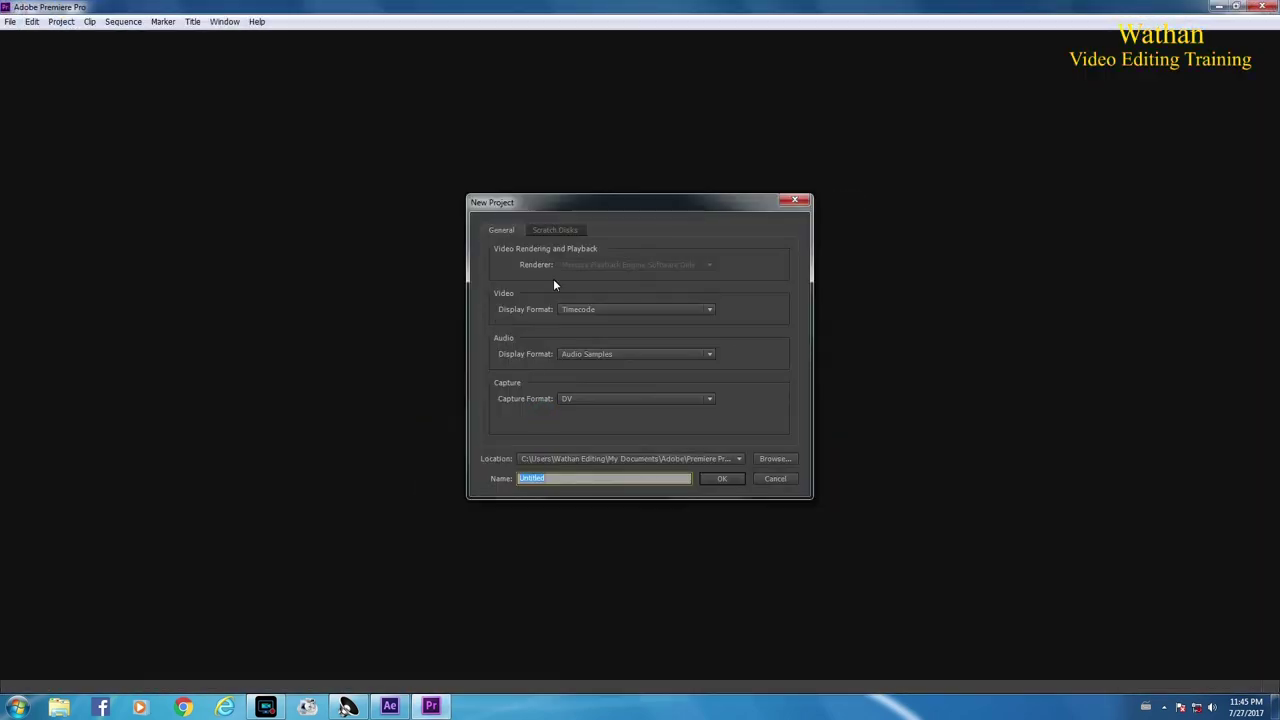
left_click(571, 398)
left_click(587, 429)
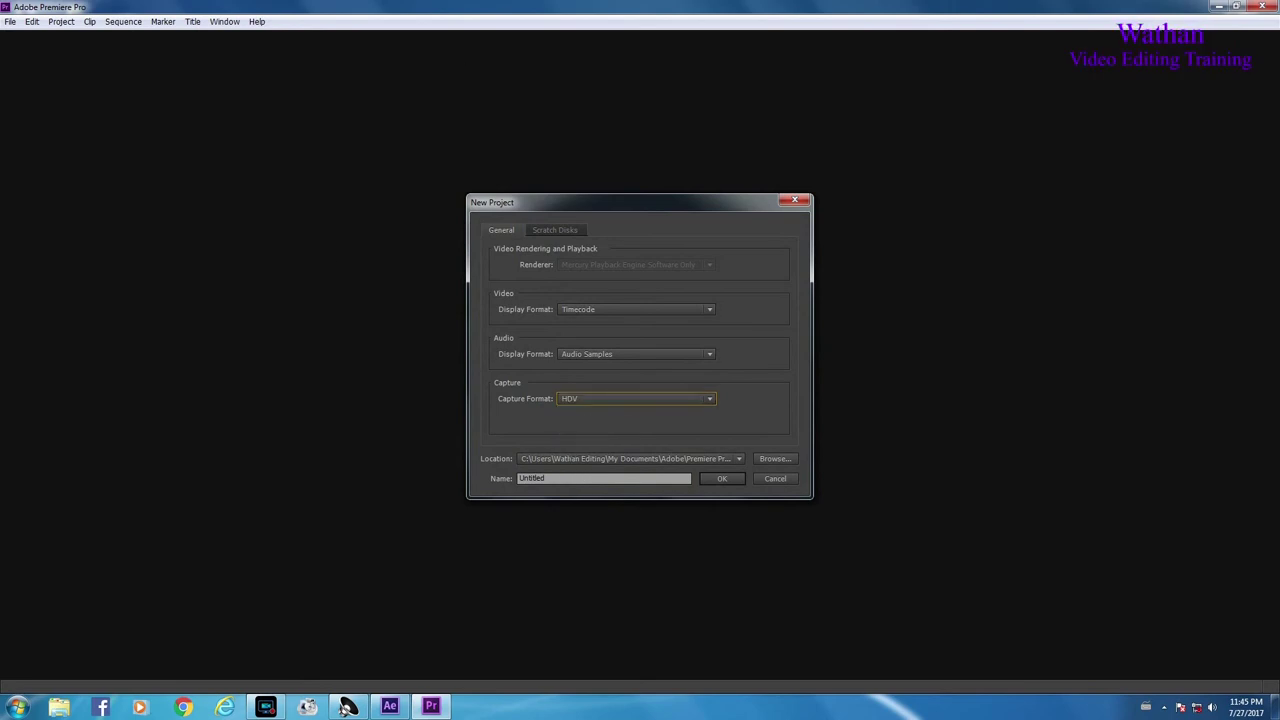
Step: Store the new project in Adobe Premiere Pro Auto-Save on Local Disk (D:), using a person's first name as the project name
left_click(770, 459)
scroll(560, 430, "down", 3)
left_click(540, 441)
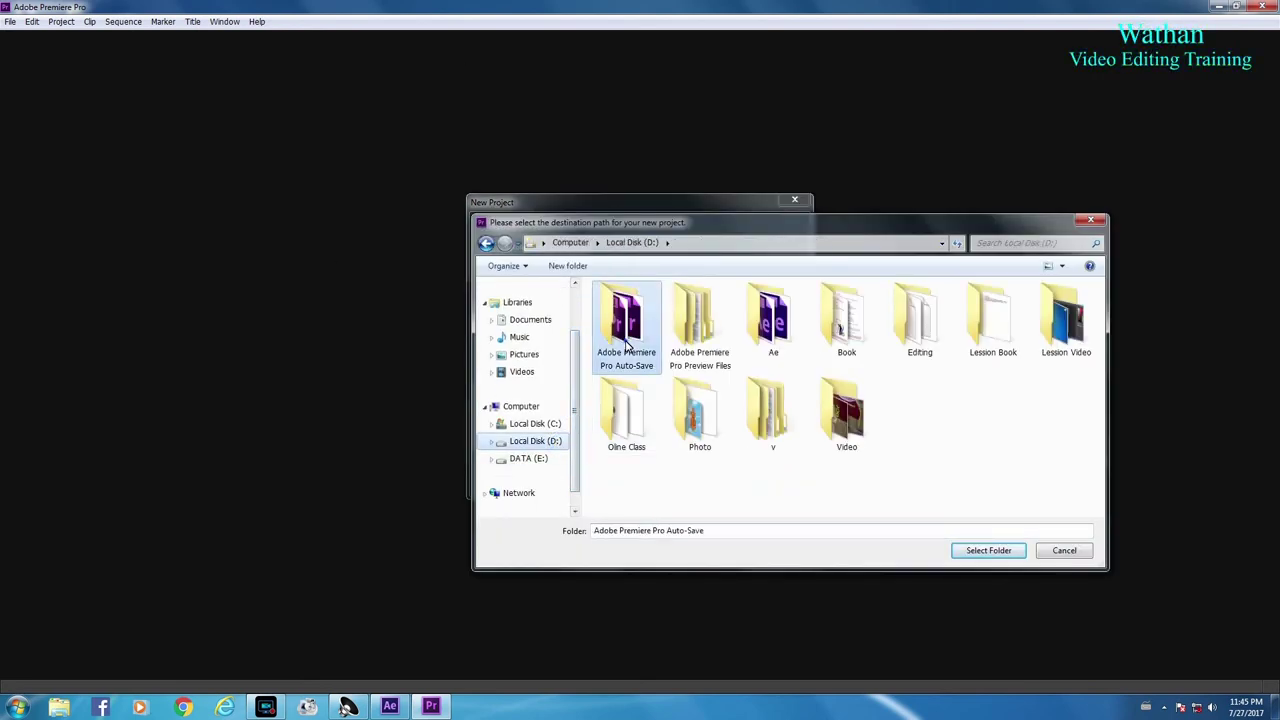
left_click(628, 325)
left_click(984, 549)
left_click_drag(669, 476, 492, 486)
type("Kyaw")
key("Return")
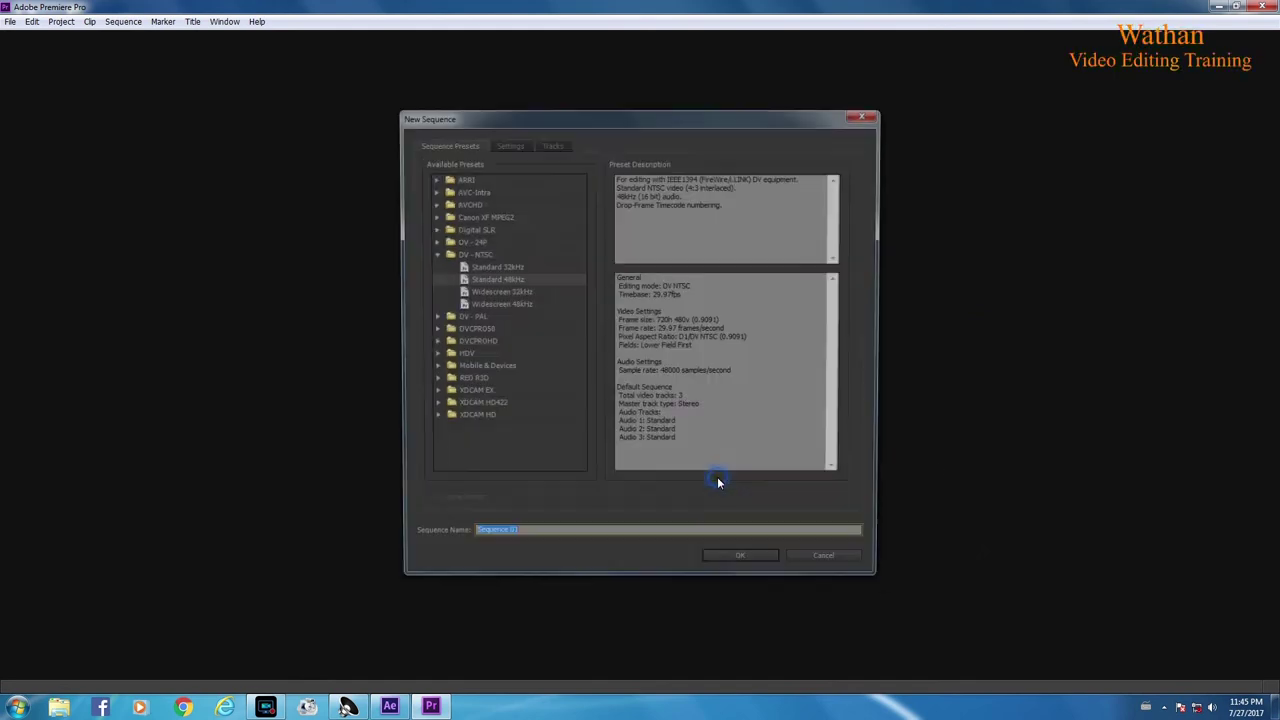
Step: Create Sequence 01 from an AVCHD 1080i preset
left_click(431, 203)
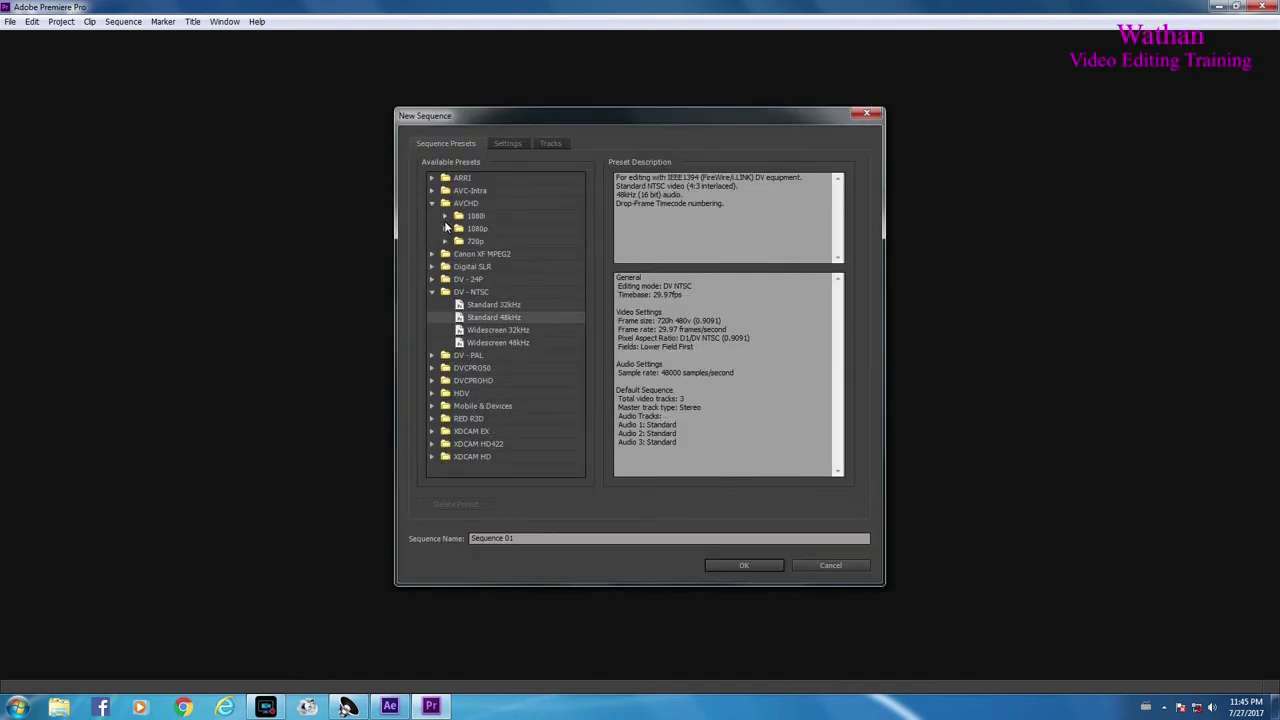
left_click(445, 216)
left_click(744, 566)
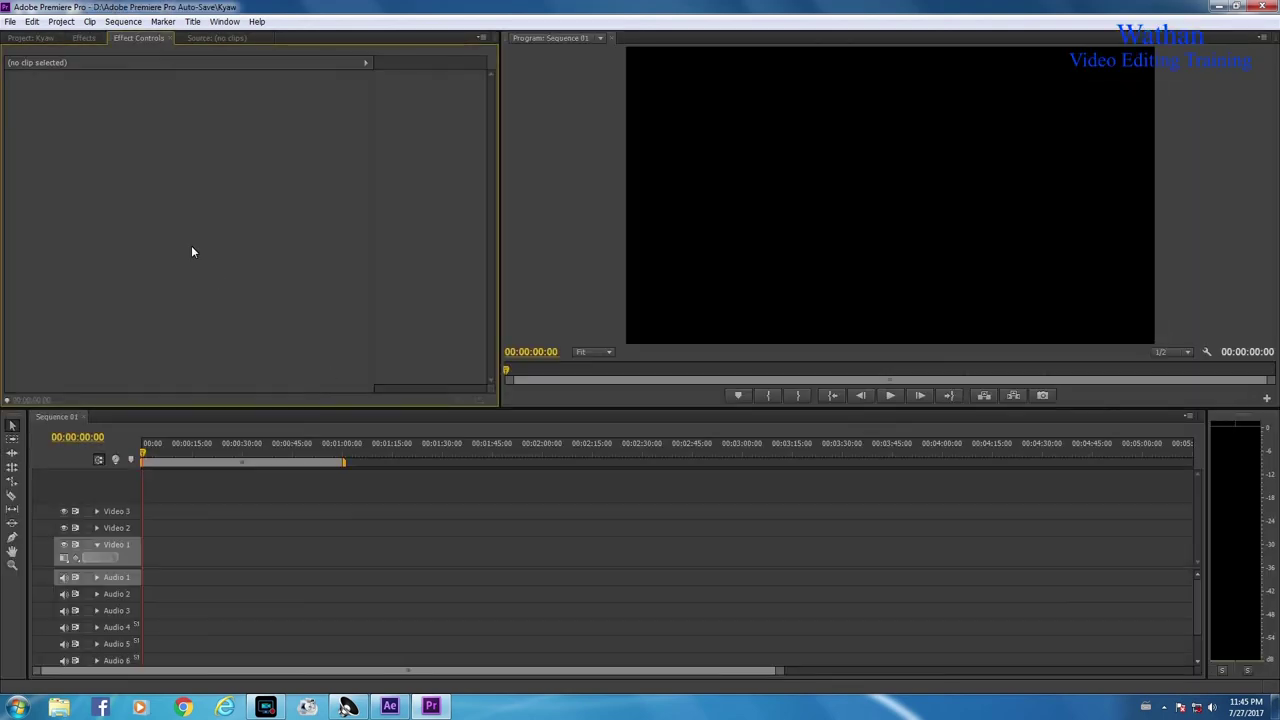
Step: Import the 00112 video from DATA (E:) and place it at the start of Video 1
left_click(46, 38)
double_click(146, 243)
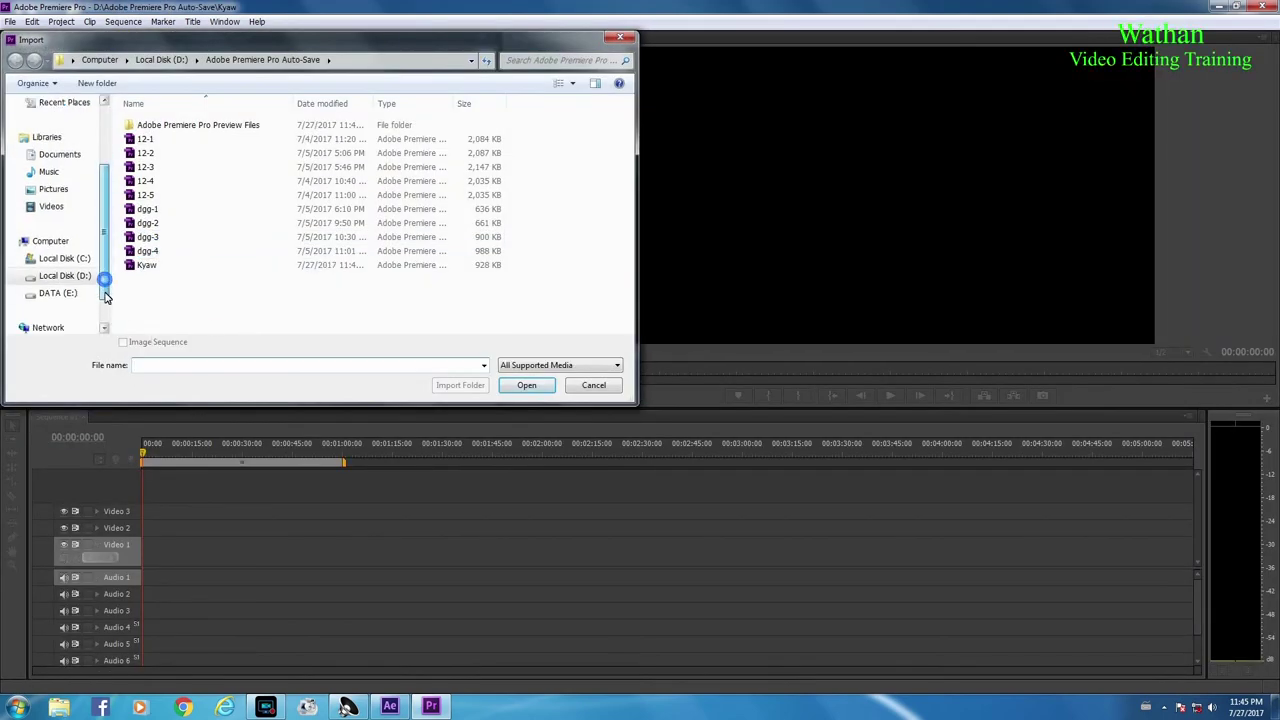
left_click(57, 295)
left_click_drag(630, 136, 627, 268)
double_click(258, 248)
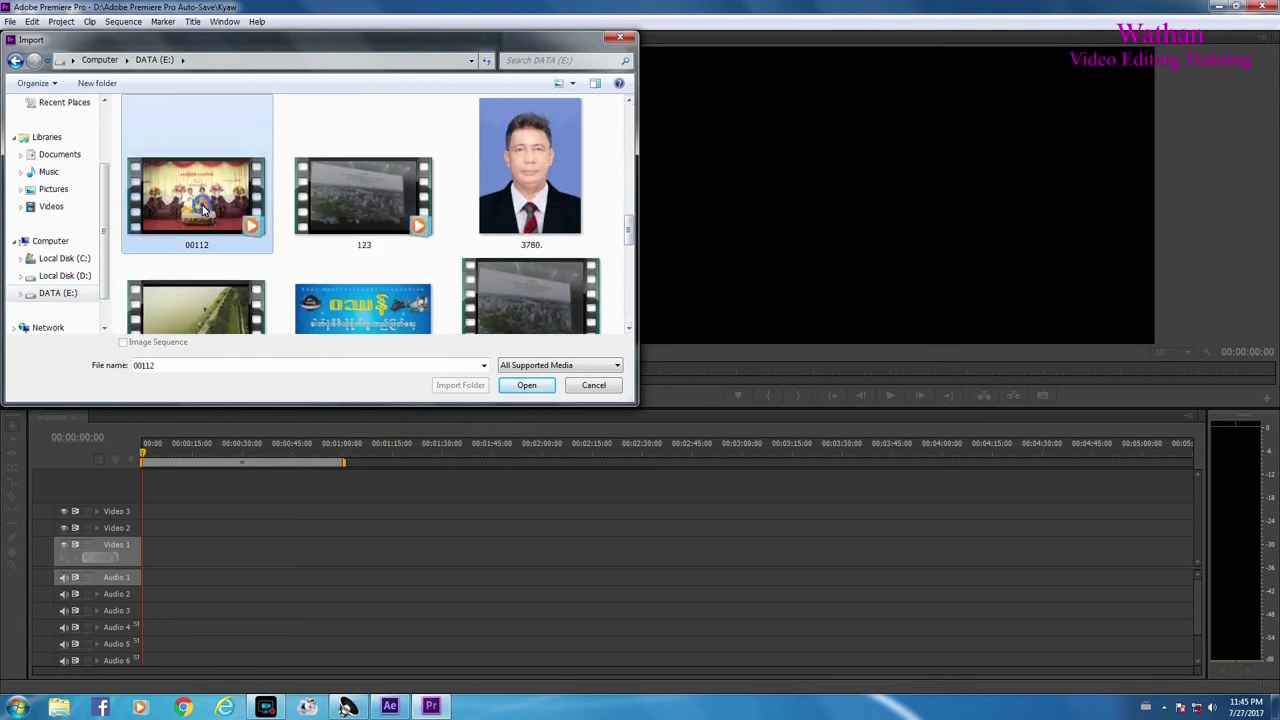
left_click_drag(204, 112, 160, 548)
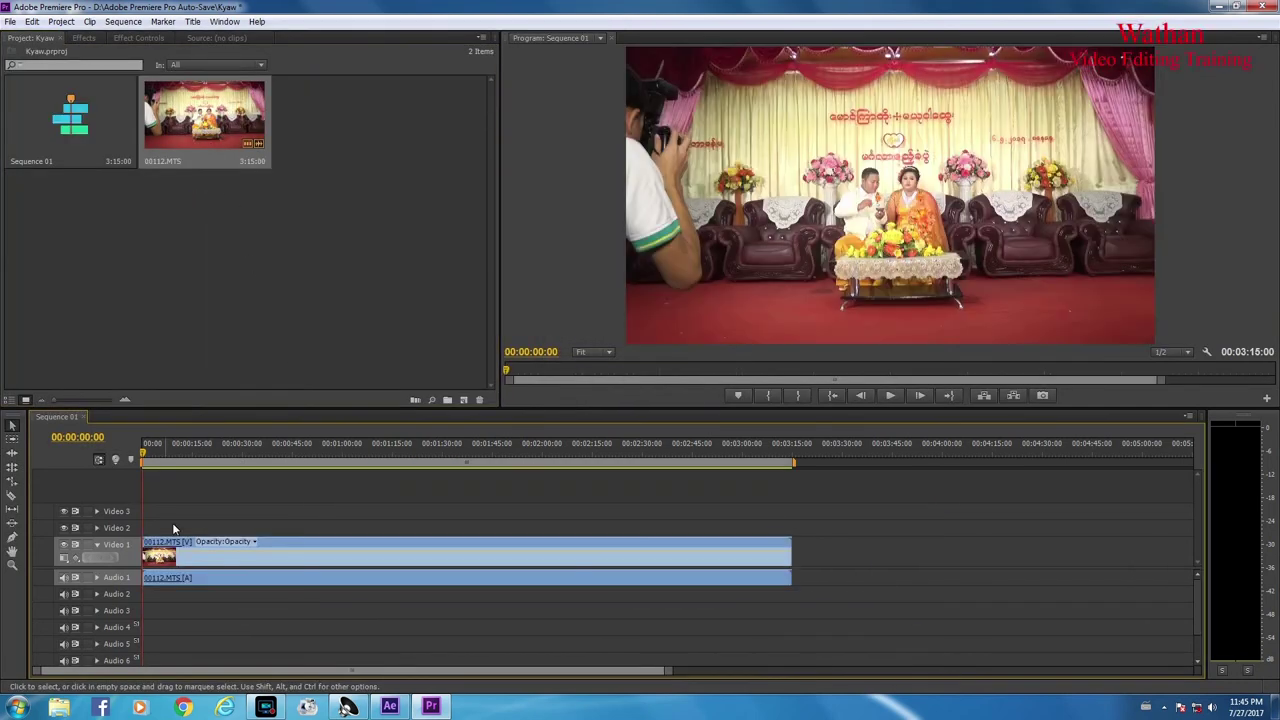
Step: Import My Lession from Local Disk (D:) and place it on Video 2 at about 50 seconds
left_click(104, 198)
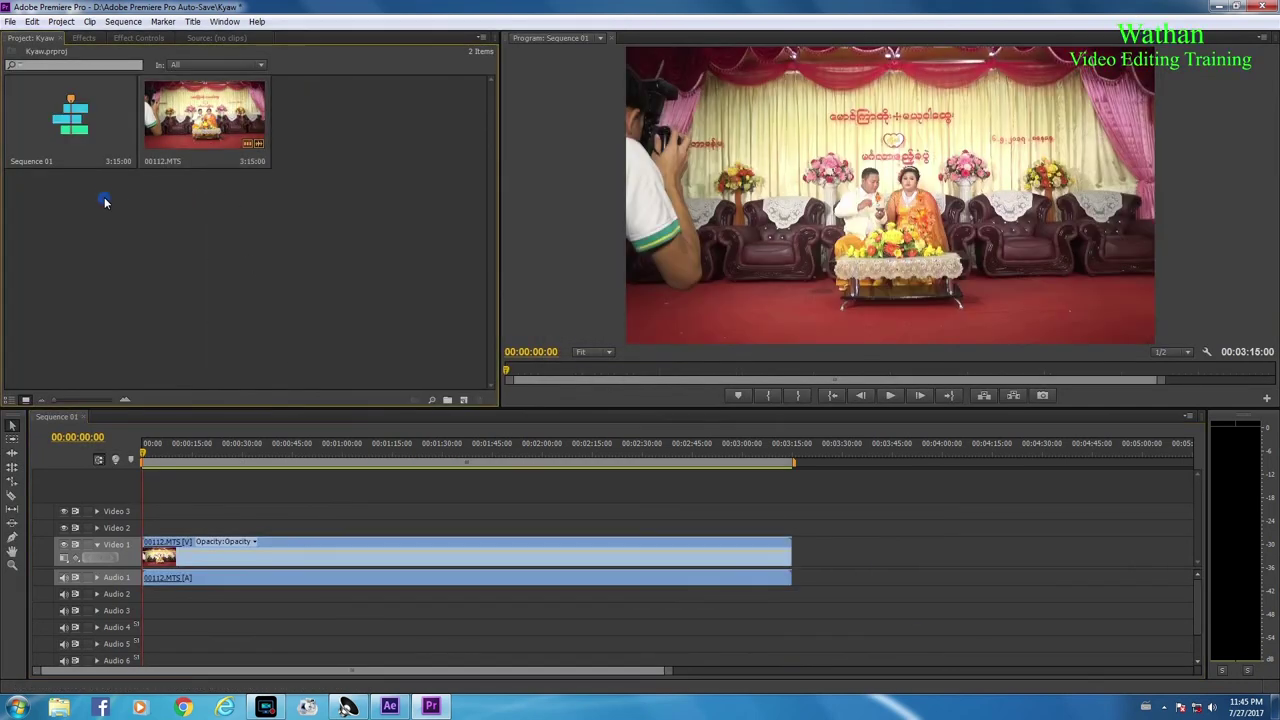
double_click(158, 224)
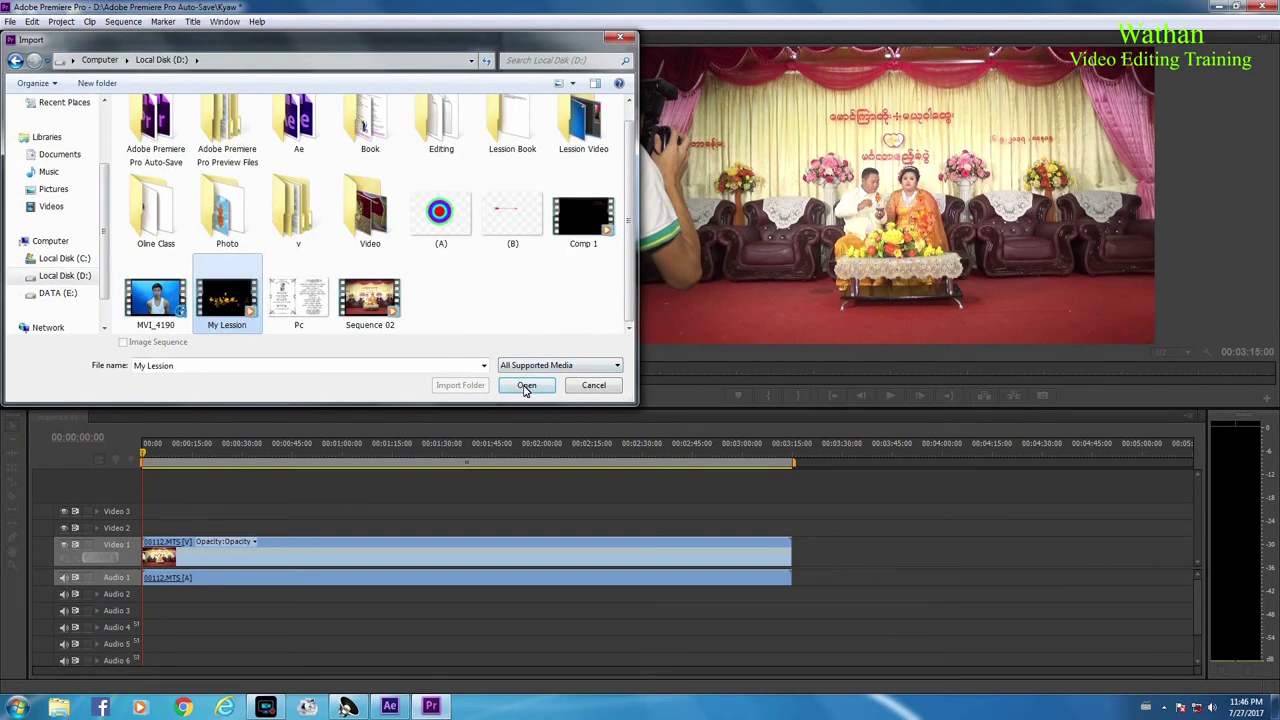
left_click(526, 386)
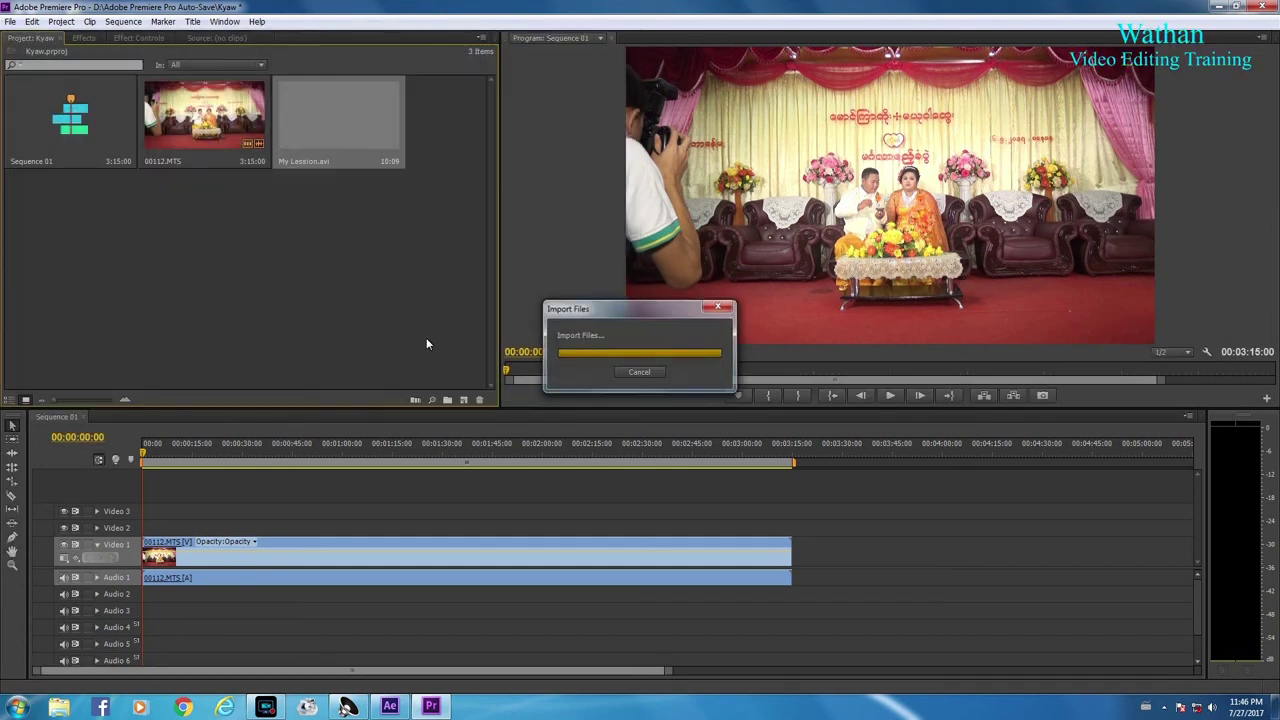
left_click_drag(330, 126, 310, 529)
Step: Play back the stretch of the sequence where the My Lession title overlays the footage
left_click(327, 459)
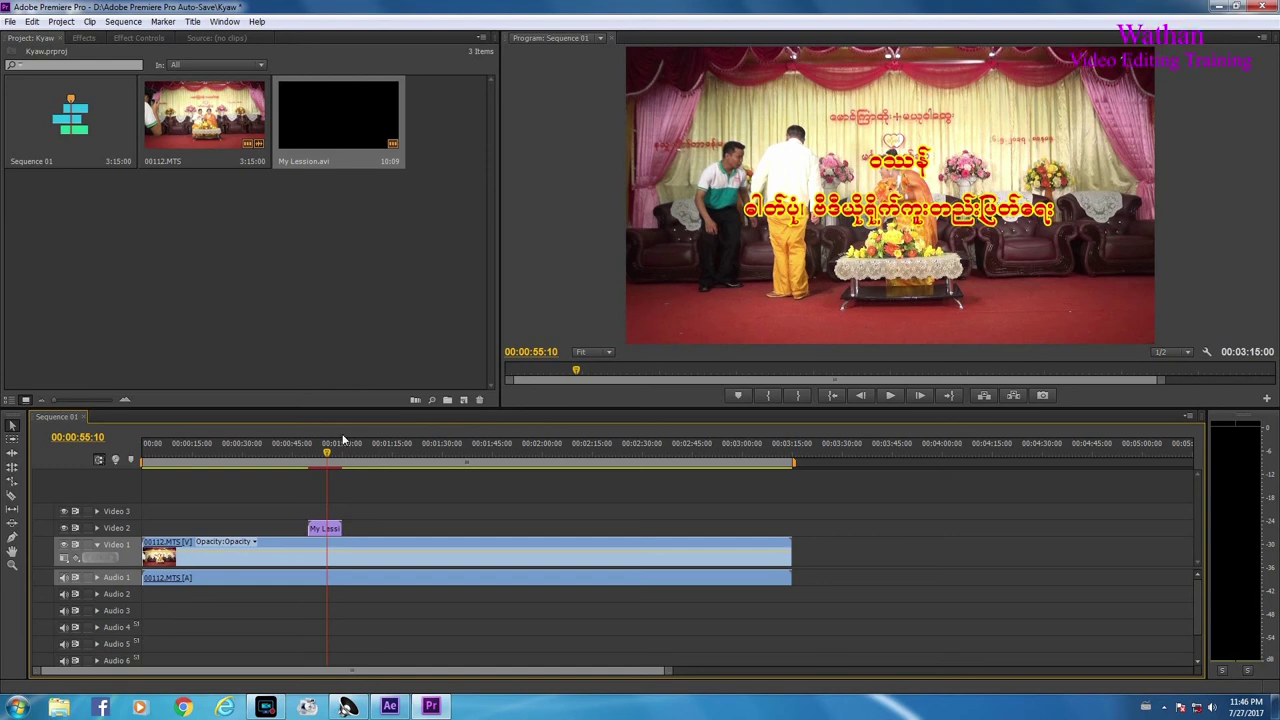
left_click(311, 460)
key("space")
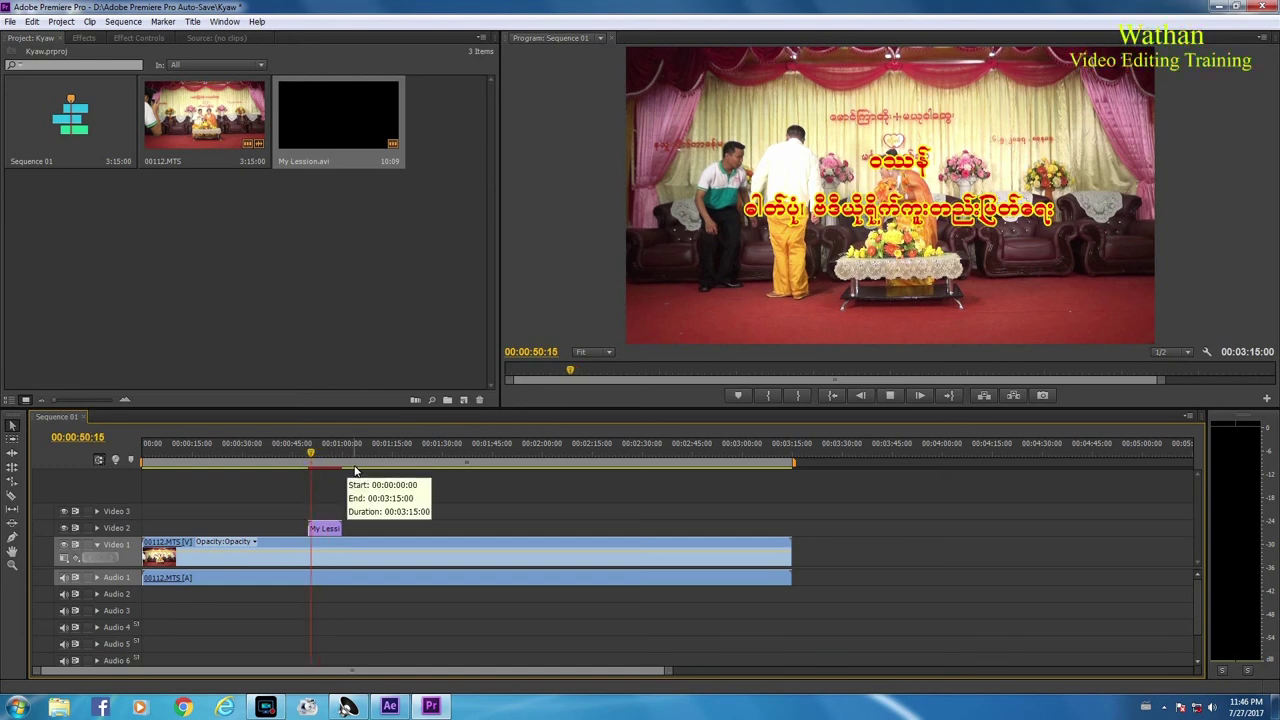
key("space")
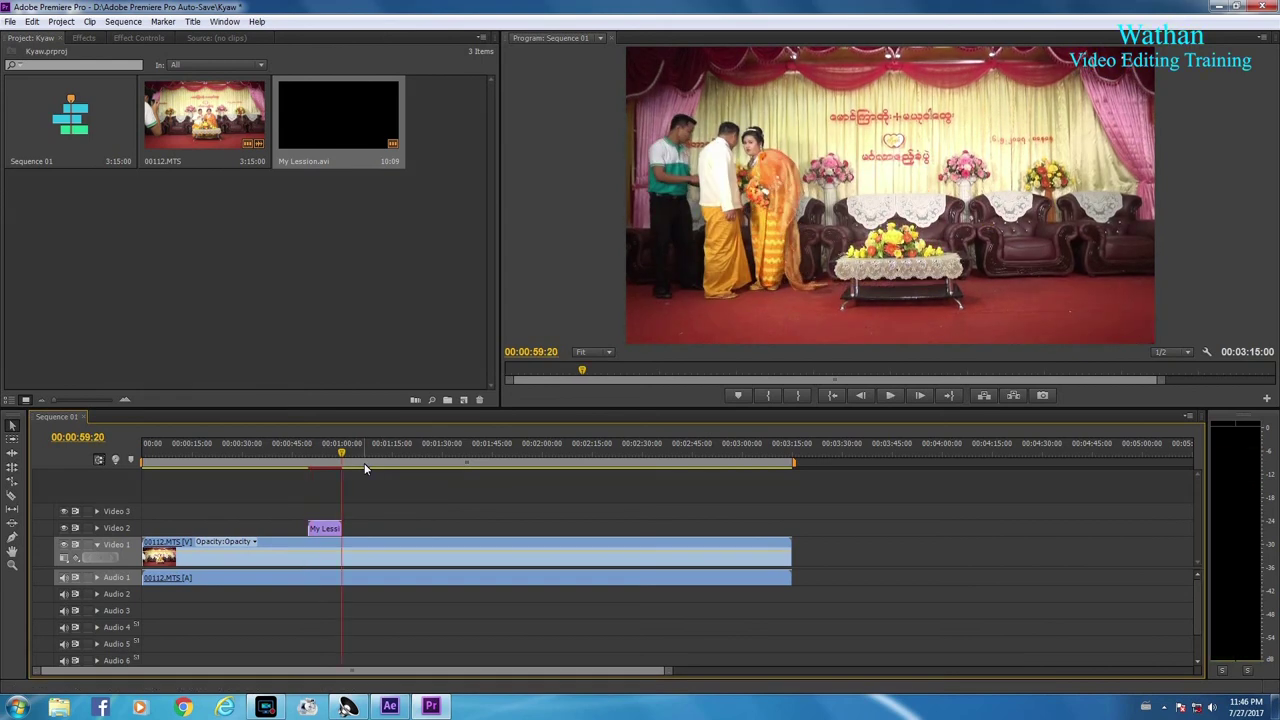